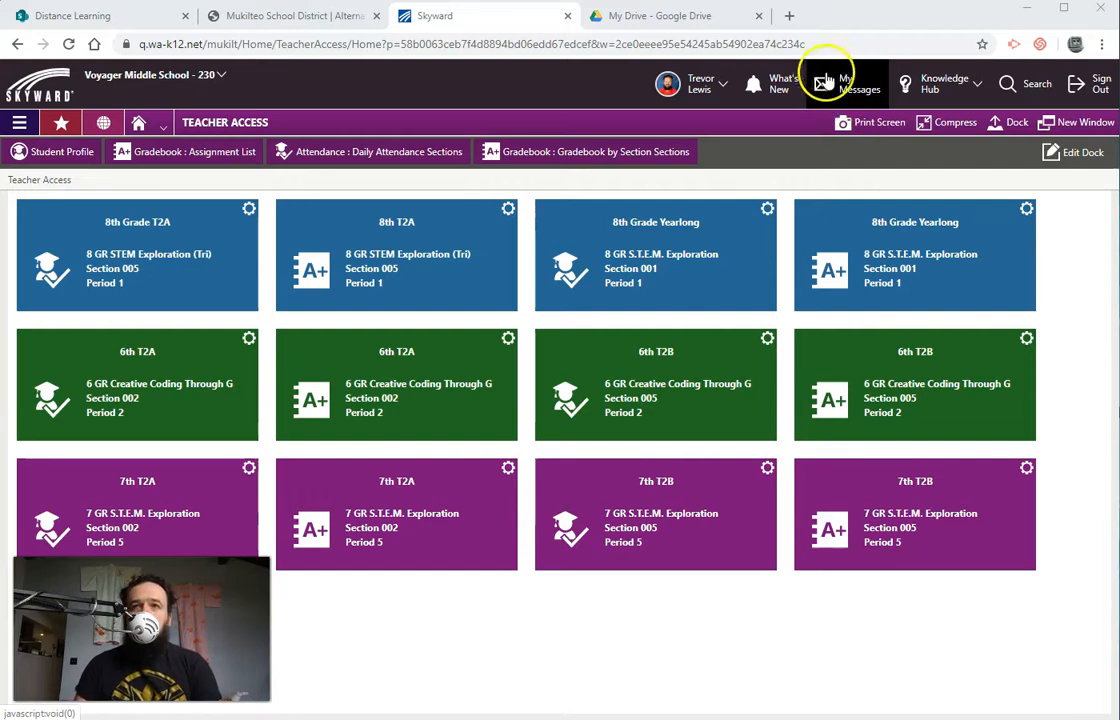
Step: Open the Message Center from the Teacher Access navigation menu
{"action": "left_click", "coordinate": [20, 124]}
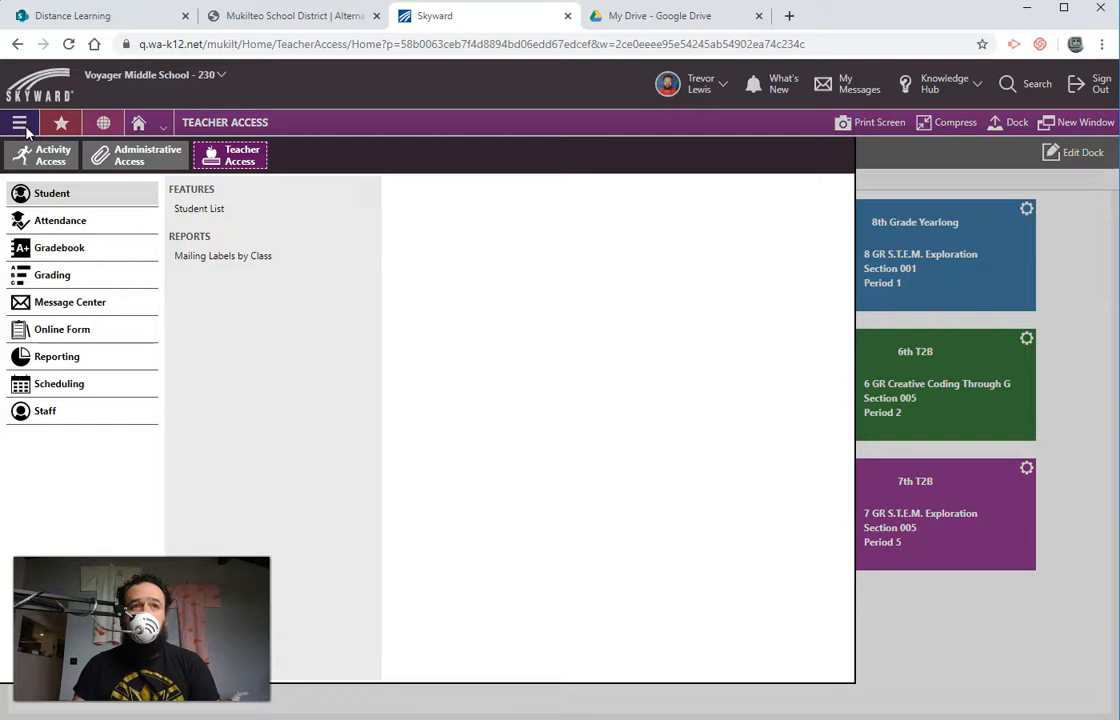
{"action": "left_click", "coordinate": [68, 302]}
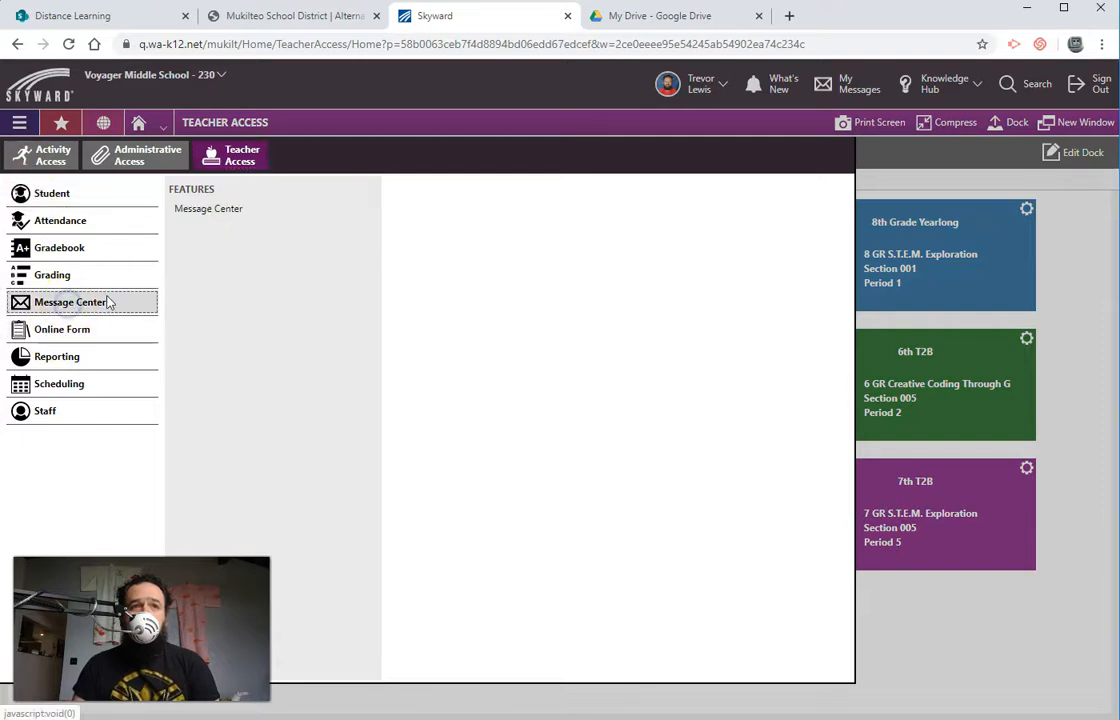
{"action": "left_click", "coordinate": [226, 208]}
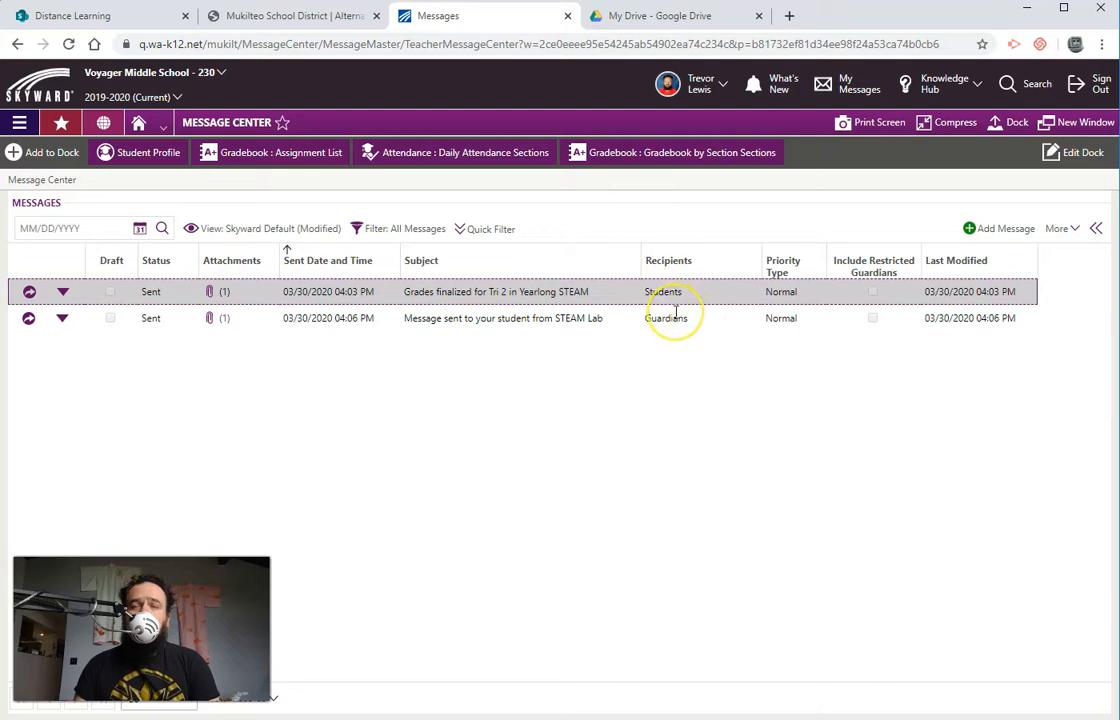
Step: Start a new message and set its recipients to Students
{"action": "left_click", "coordinate": [1020, 230]}
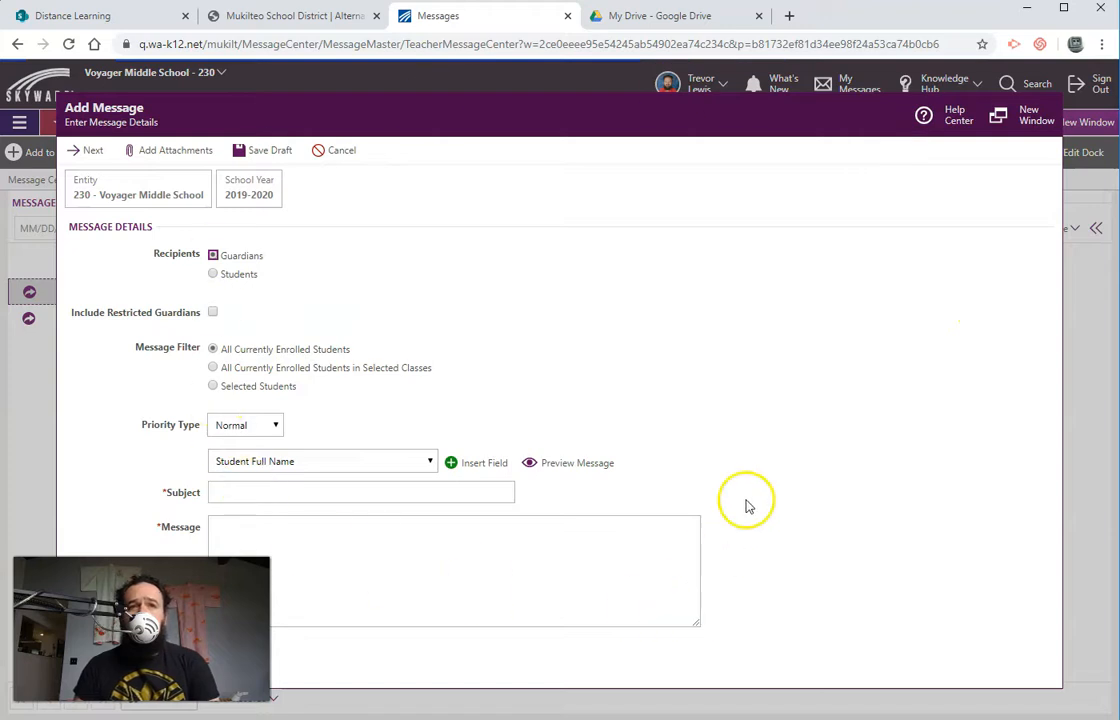
{"action": "left_click", "coordinate": [240, 276]}
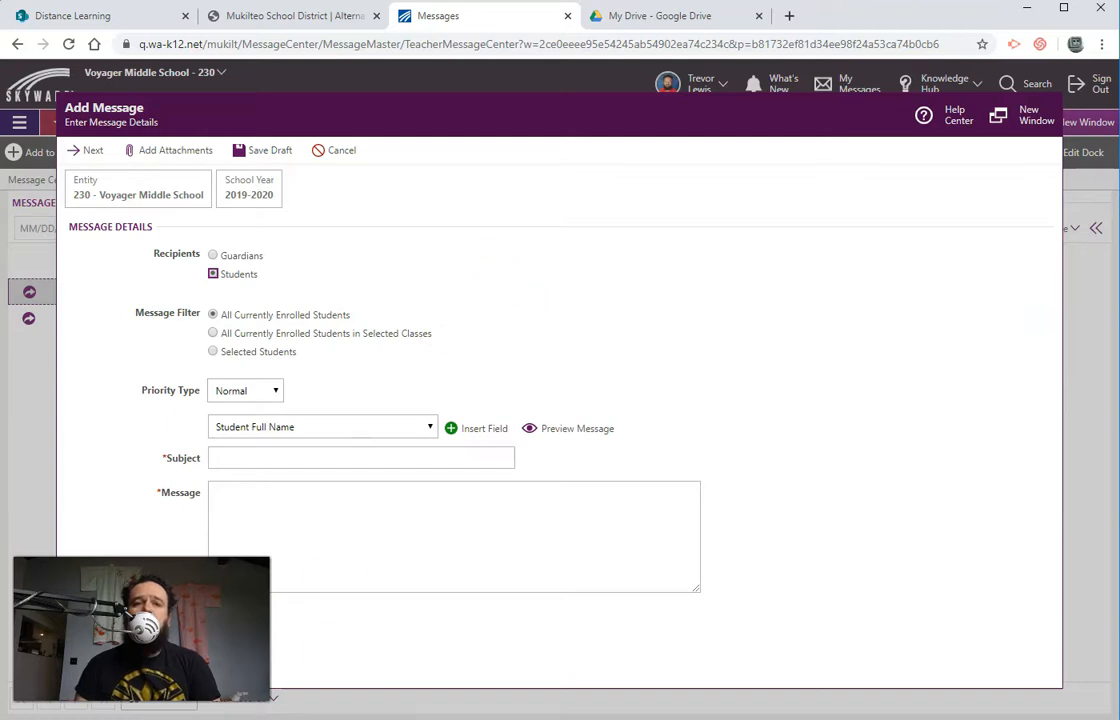
{"action": "key", "text": "alt+Tab"}
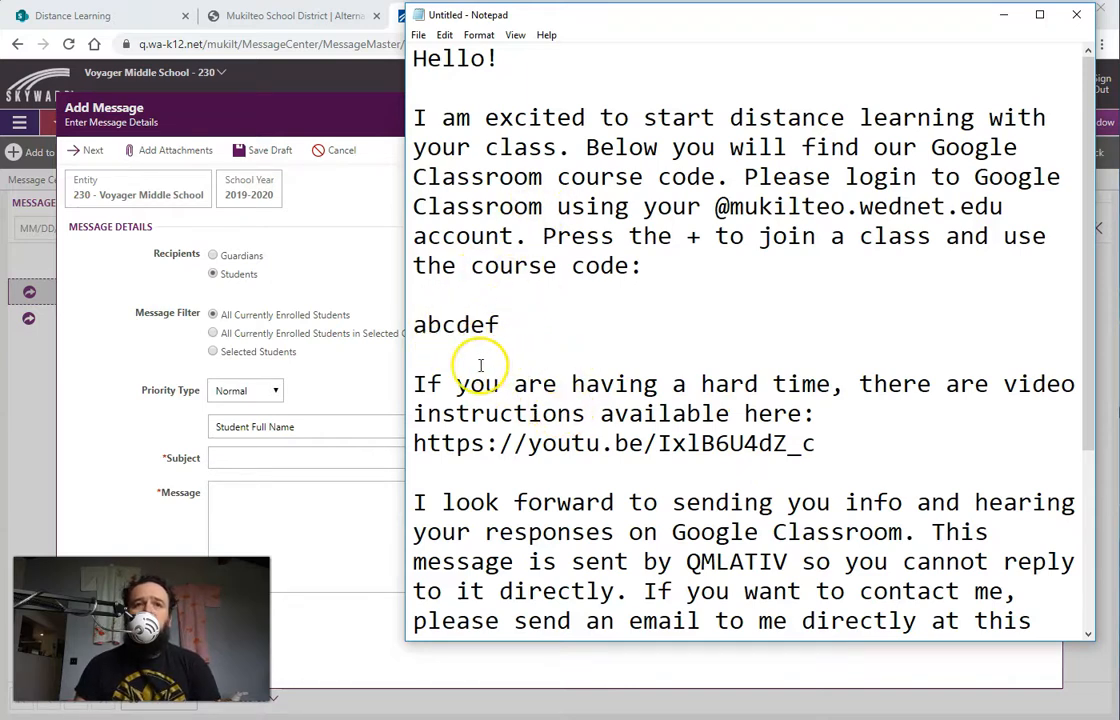
Step: Limit the message to all currently enrolled students in selected classes and choose class 7 GR S.T.E.M. Exploration 7YTE17 / 003
{"action": "left_click", "coordinate": [347, 360]}
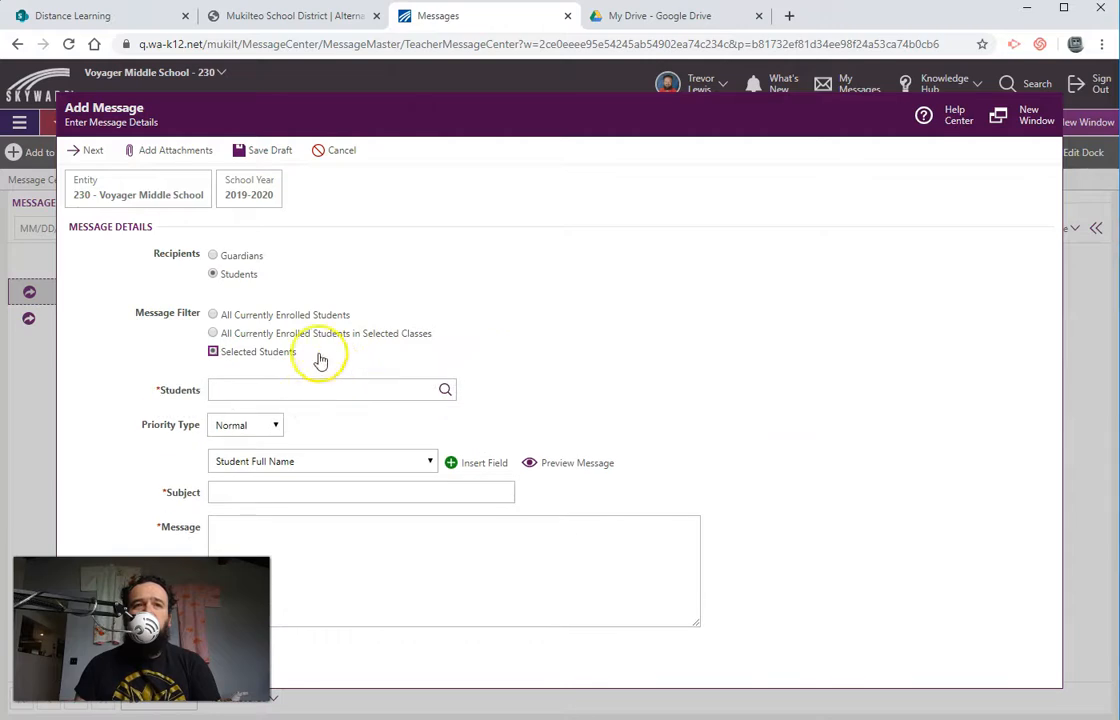
{"action": "left_click", "coordinate": [283, 342]}
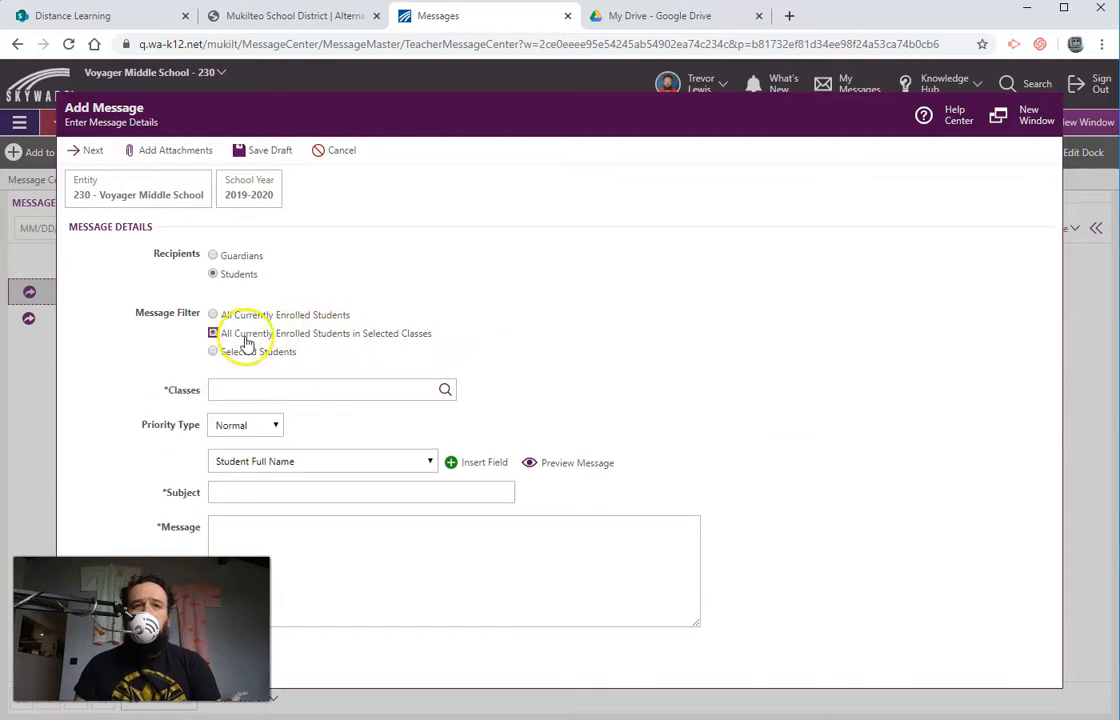
{"action": "left_click", "coordinate": [445, 393]}
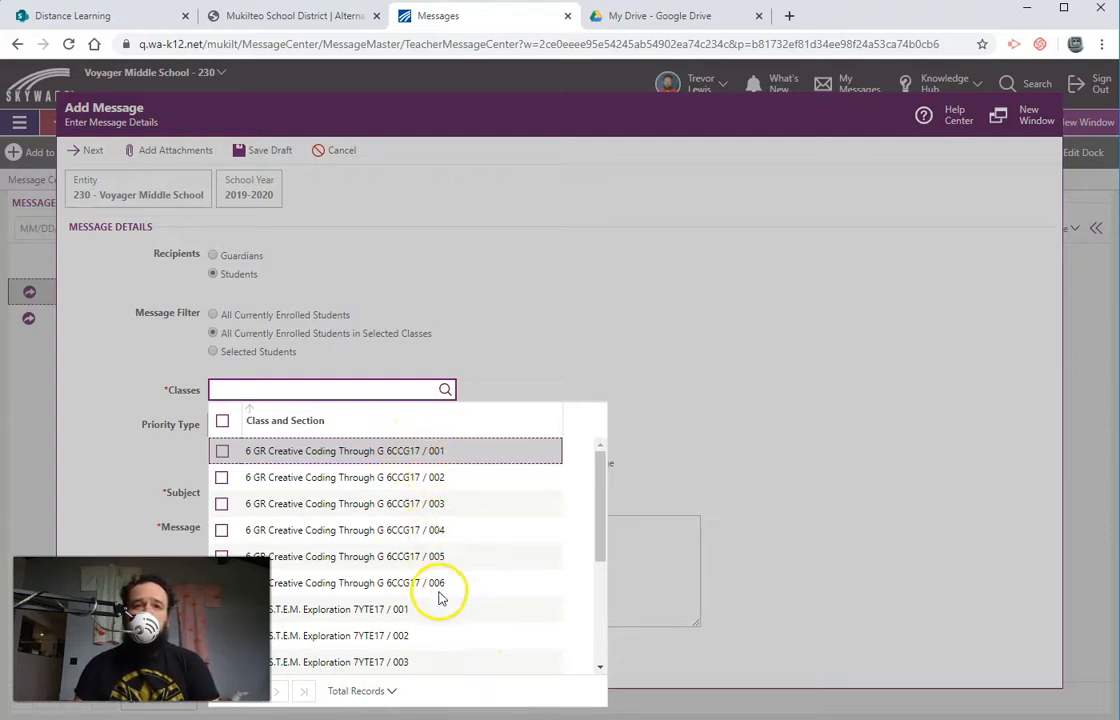
{"action": "left_click_drag", "start_coordinate": [596, 527], "coordinate": [599, 640]}
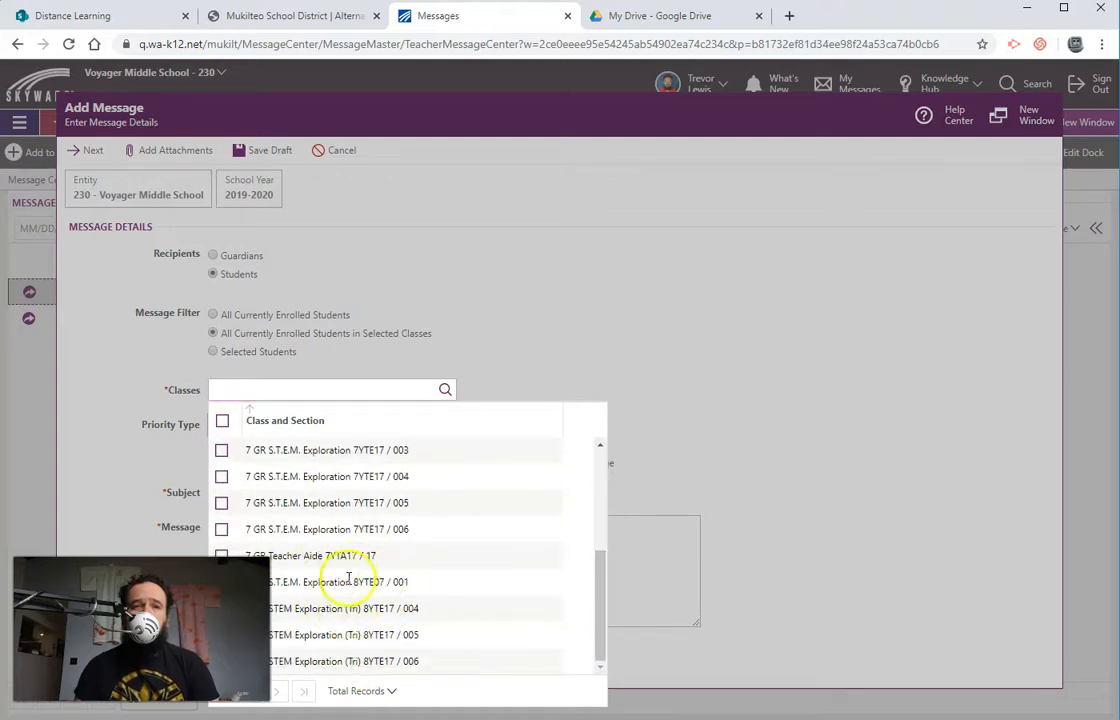
{"action": "left_click", "coordinate": [223, 451]}
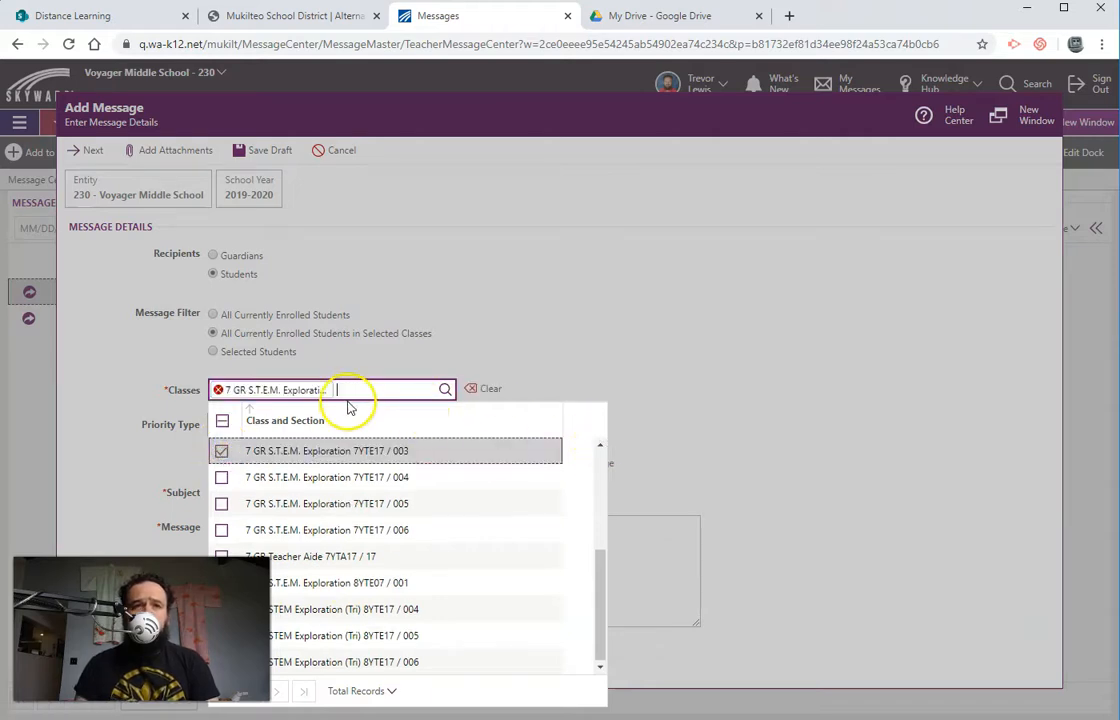
{"action": "left_click", "coordinate": [221, 504]}
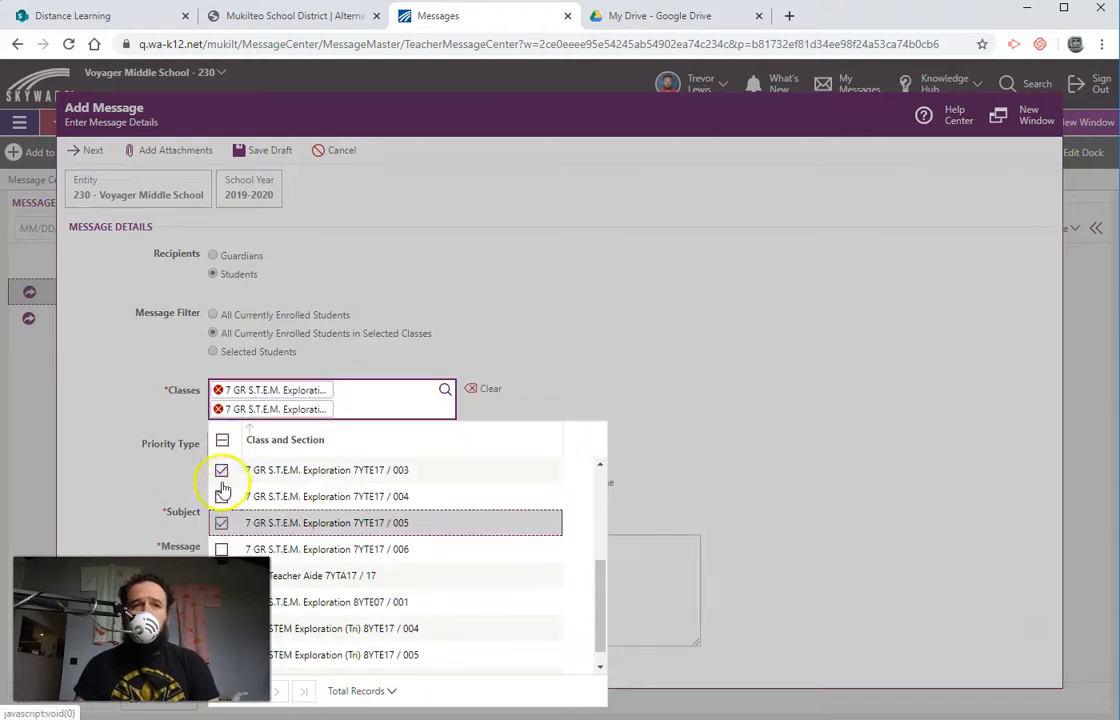
{"action": "left_click", "coordinate": [221, 523]}
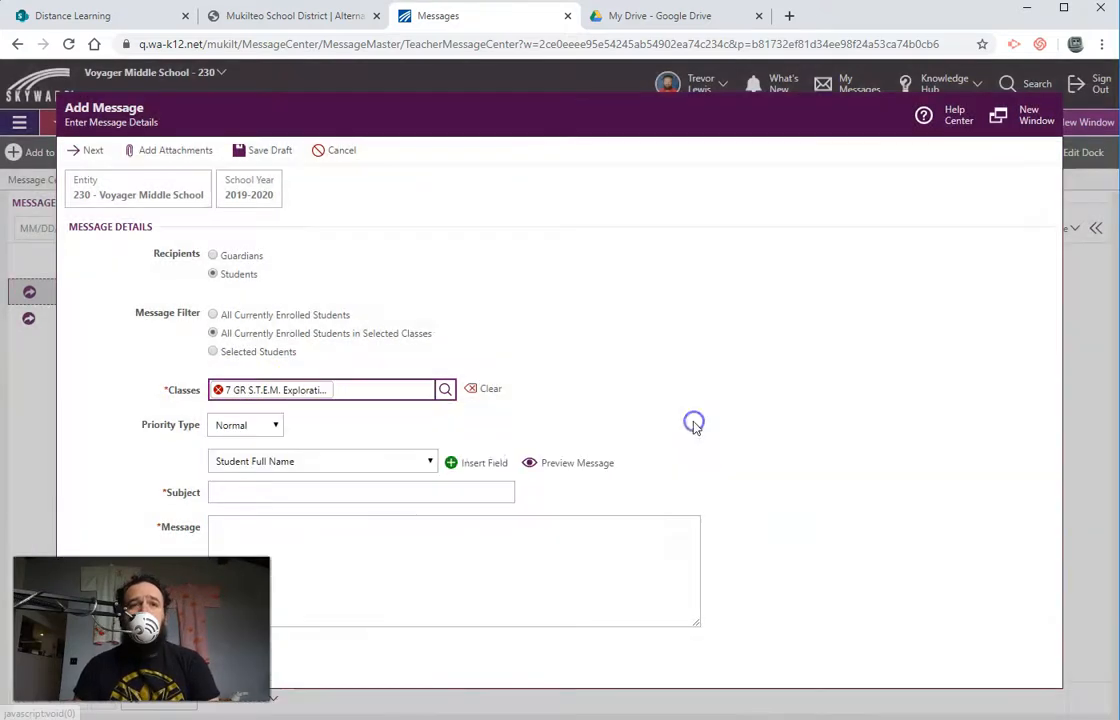
{"action": "left_click", "coordinate": [693, 425]}
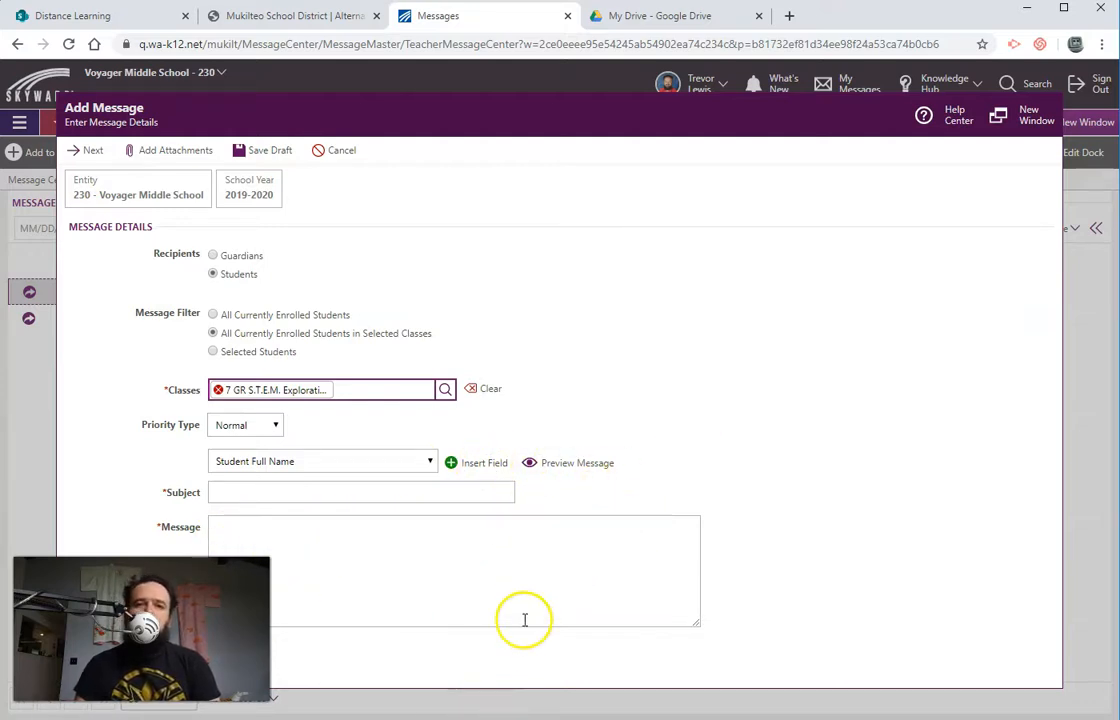
Step: Copy the prepared welcome text from Notepad and paste it into the message body
{"action": "left_click", "coordinate": [319, 491]}
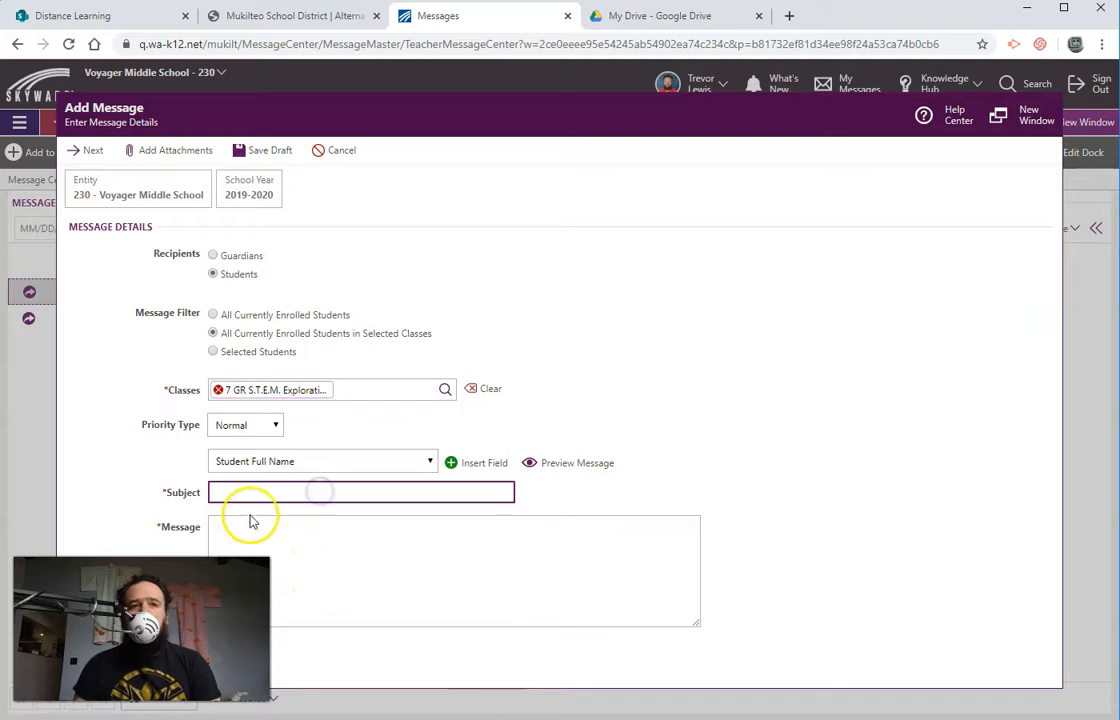
{"action": "left_click", "coordinate": [334, 554]}
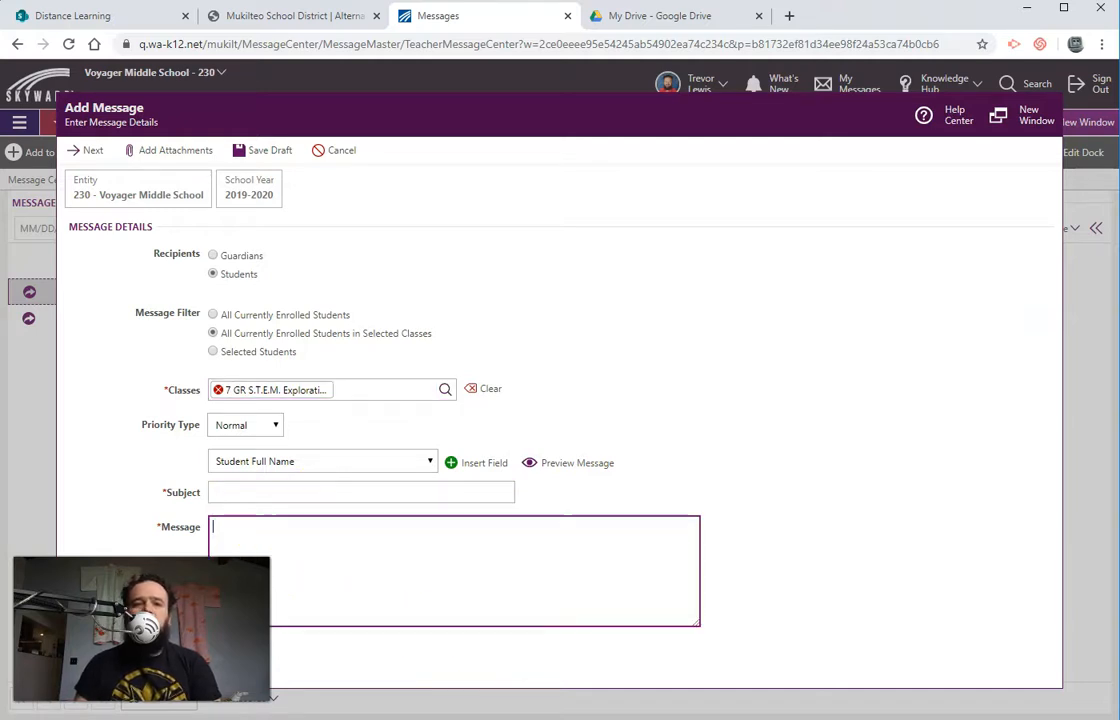
{"action": "left_click", "coordinate": [437, 697]}
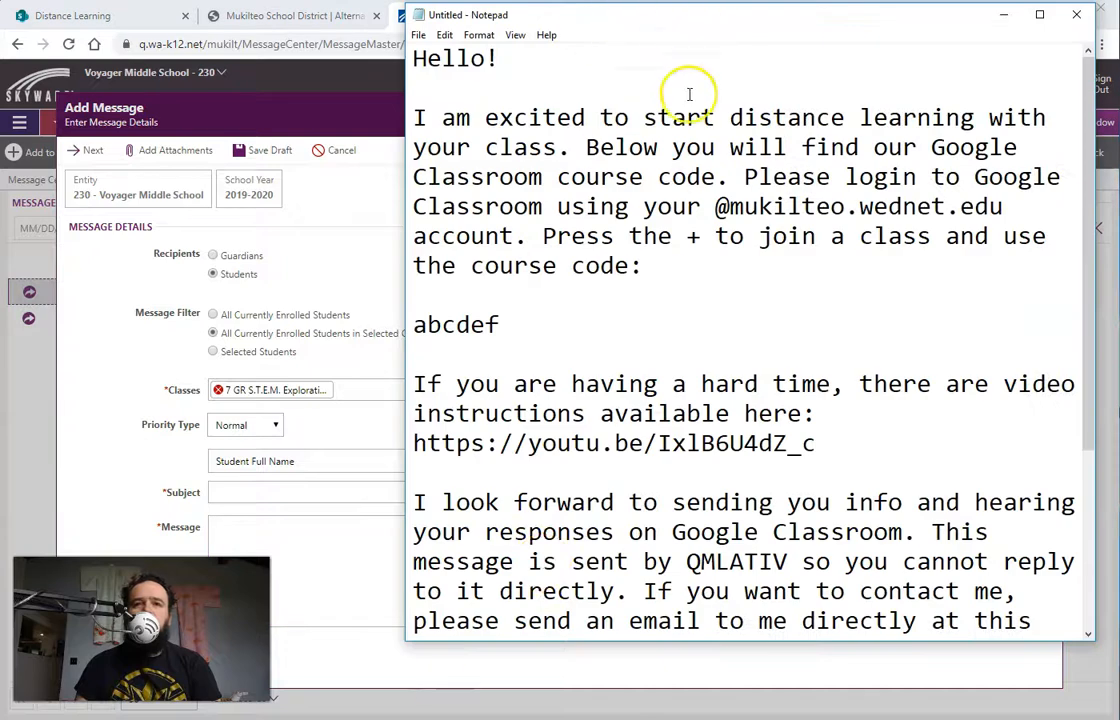
{"action": "left_click_drag", "start_coordinate": [410, 58], "coordinate": [894, 658]}
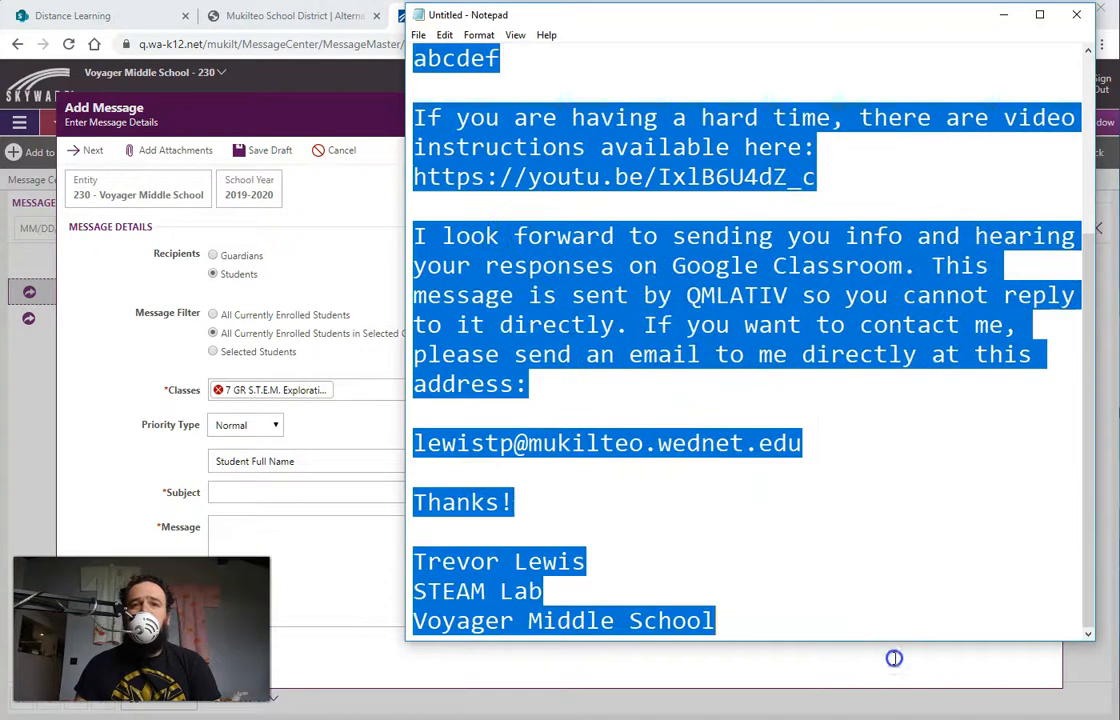
{"action": "right_click", "coordinate": [657, 252]}
{"action": "left_click", "coordinate": [594, 298]}
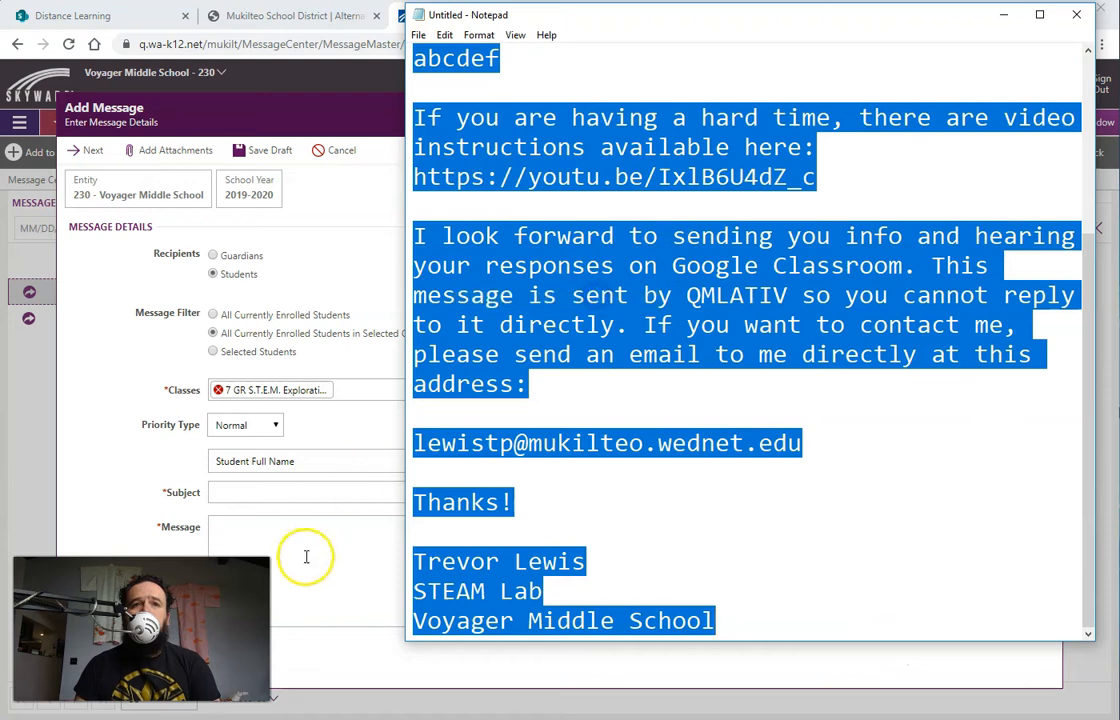
{"action": "left_click", "coordinate": [320, 545]}
{"action": "right_click", "coordinate": [333, 541]}
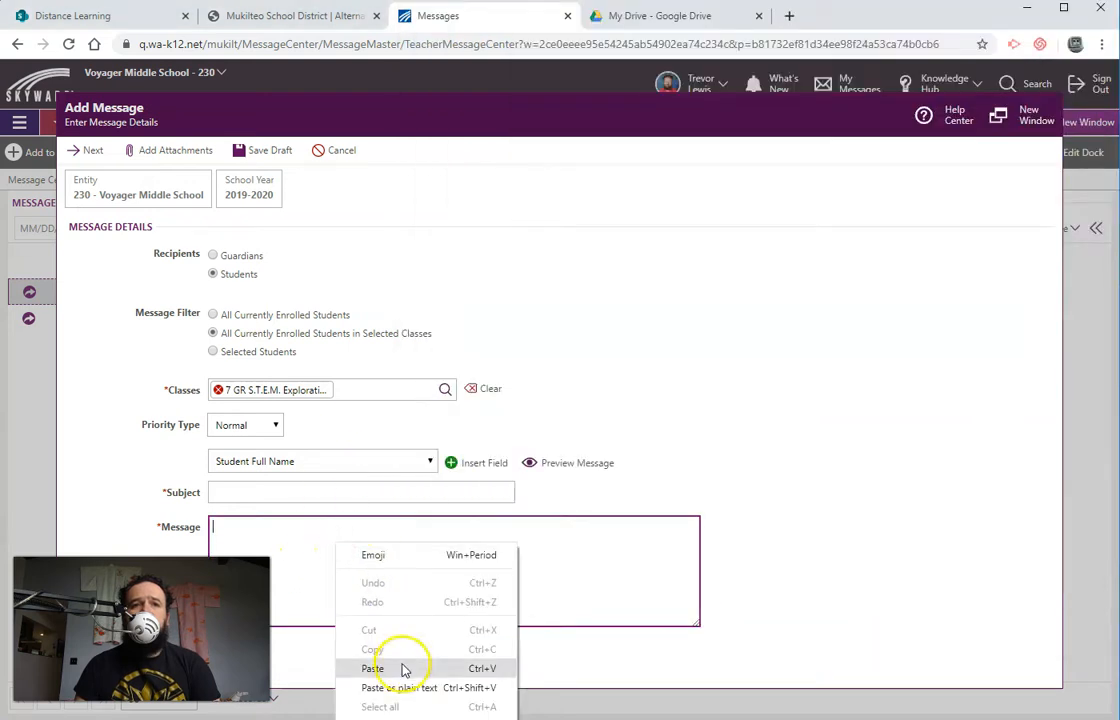
{"action": "left_click", "coordinate": [372, 668]}
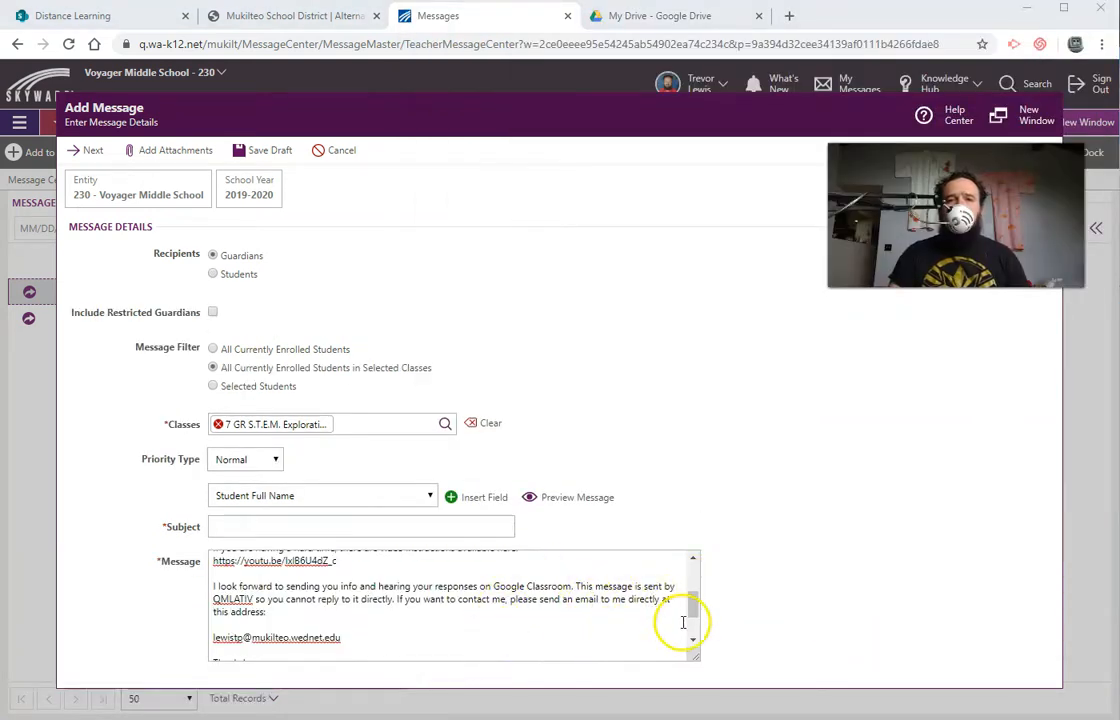
Step: Enter the subject 'A message from Voyager Middle School STEAM Lab' with the teacher's name, and scroll through the pasted message
{"action": "left_click_drag", "start_coordinate": [691, 608], "coordinate": [693, 580]}
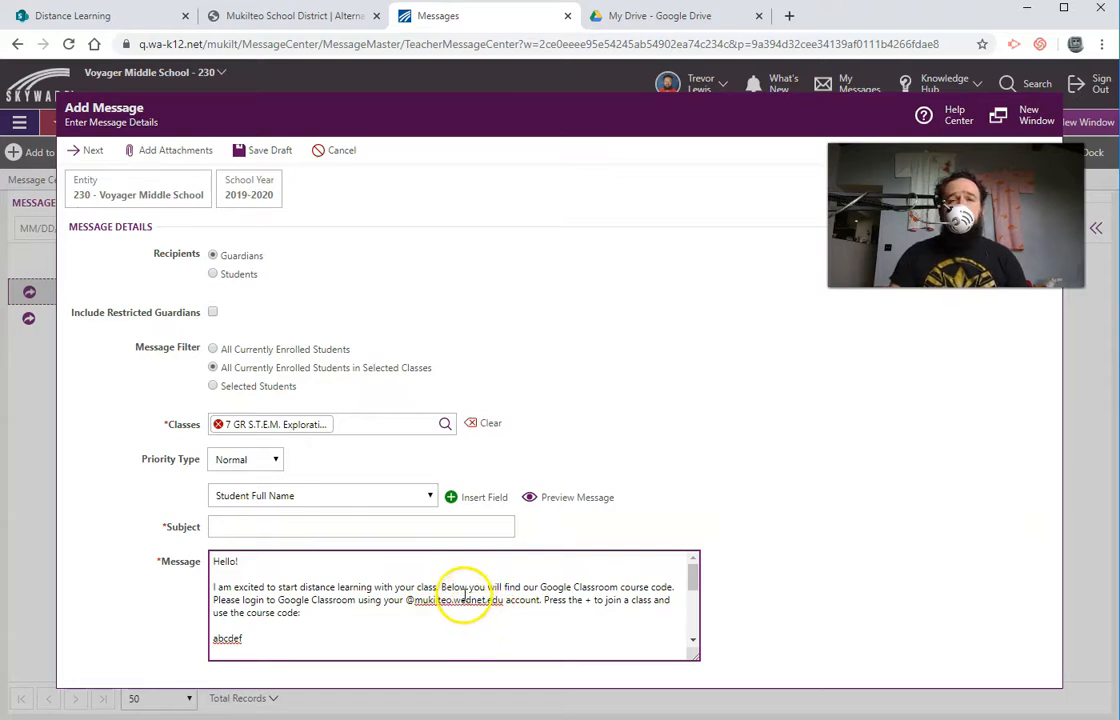
{"action": "left_click", "coordinate": [259, 526]}
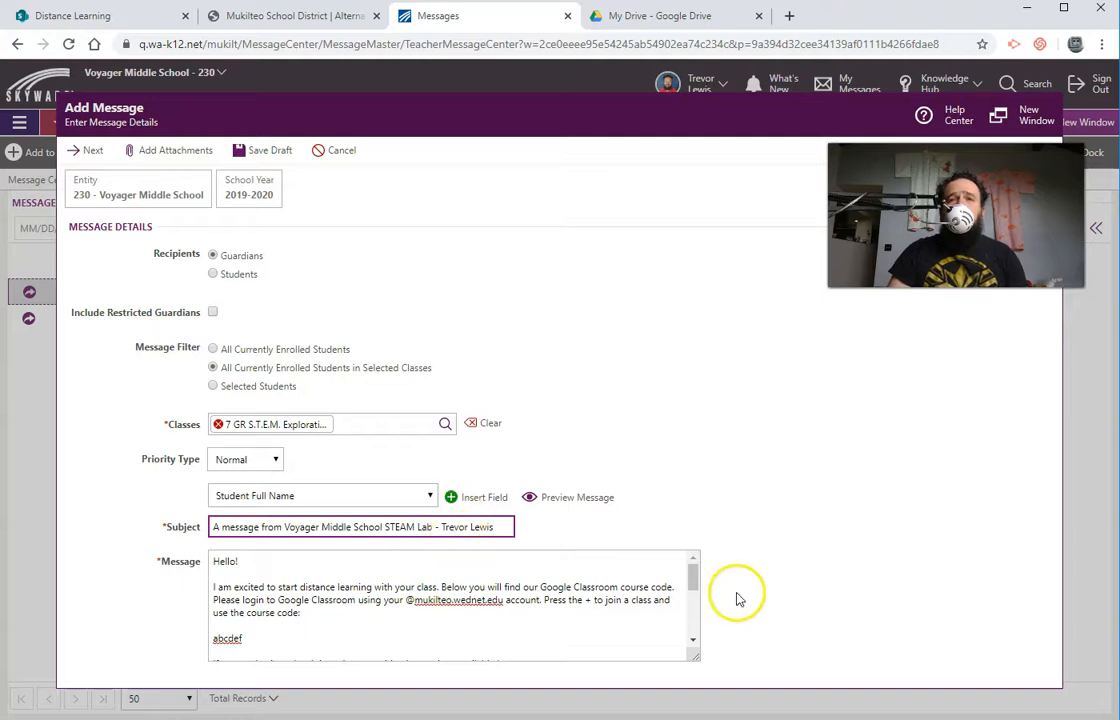
{"action": "left_click", "coordinate": [694, 582]}
{"action": "left_click_drag", "start_coordinate": [694, 582], "coordinate": [689, 638]}
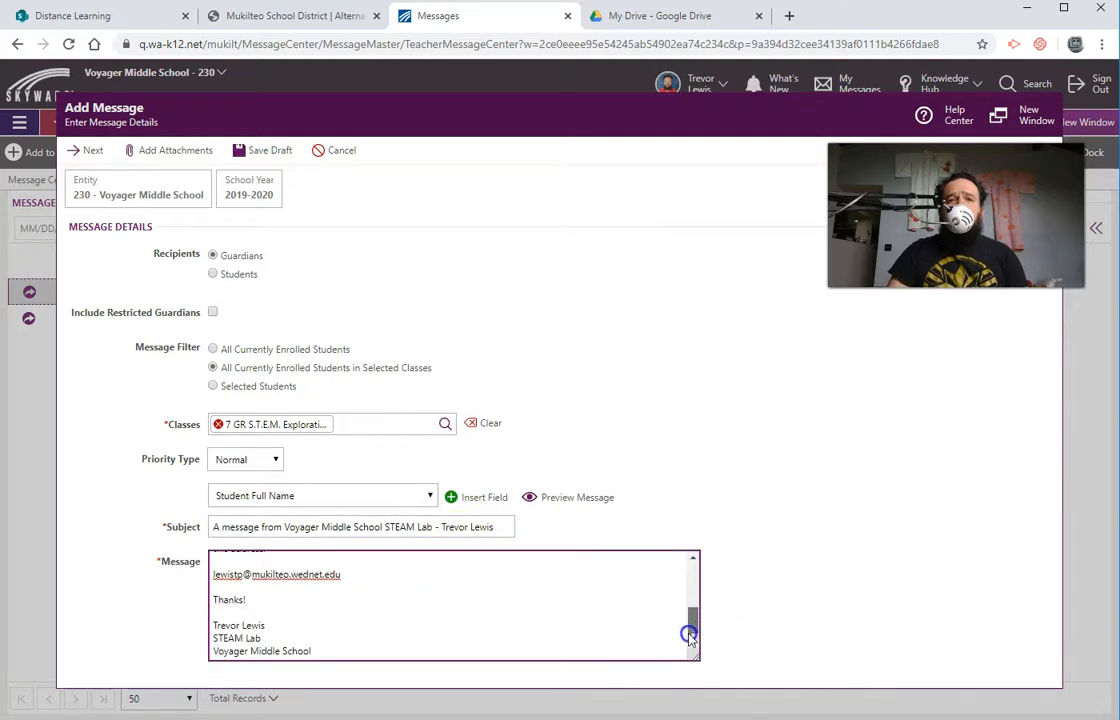
{"action": "left_click", "coordinate": [694, 557]}
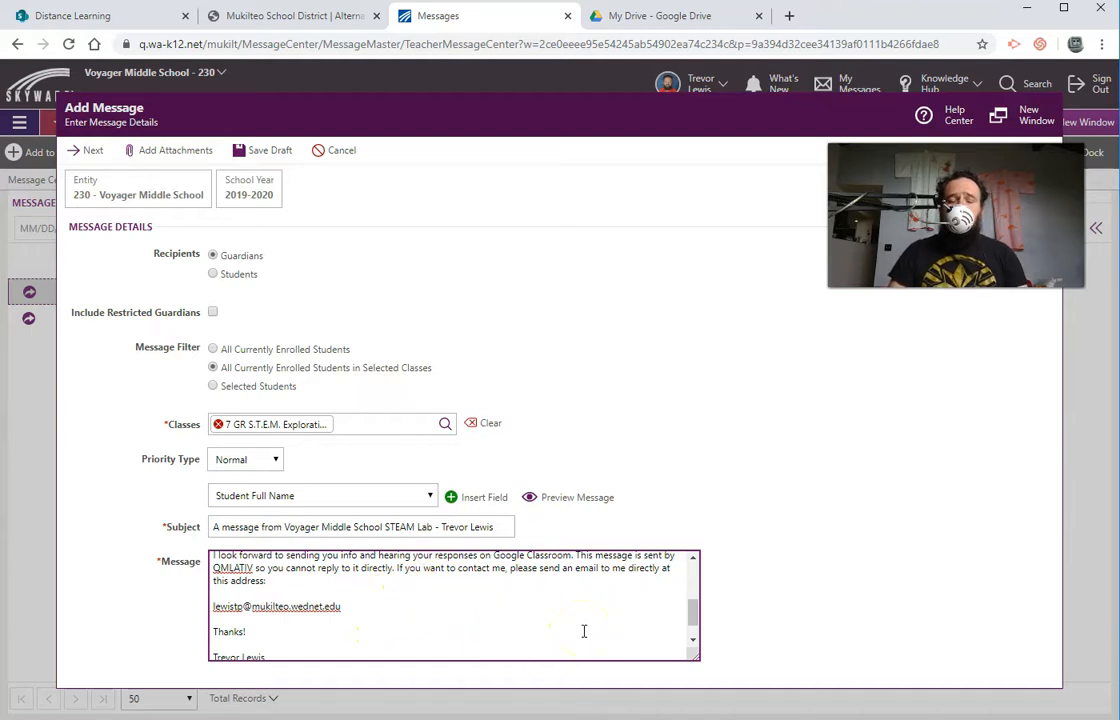
{"action": "left_click_drag", "start_coordinate": [697, 620], "coordinate": [697, 565]}
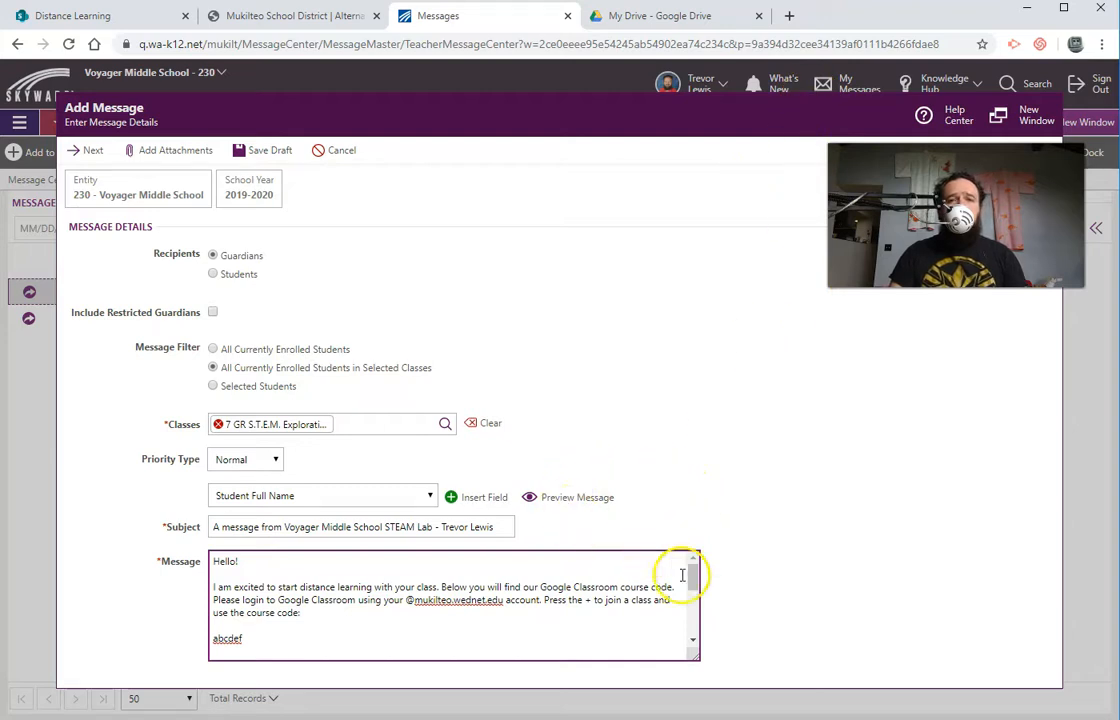
{"action": "mouse_move", "coordinate": [695, 577]}
{"action": "left_mouse_down"}
{"action": "mouse_move", "coordinate": [695, 637]}
{"action": "mouse_move", "coordinate": [690, 545]}
{"action": "left_mouse_up"}
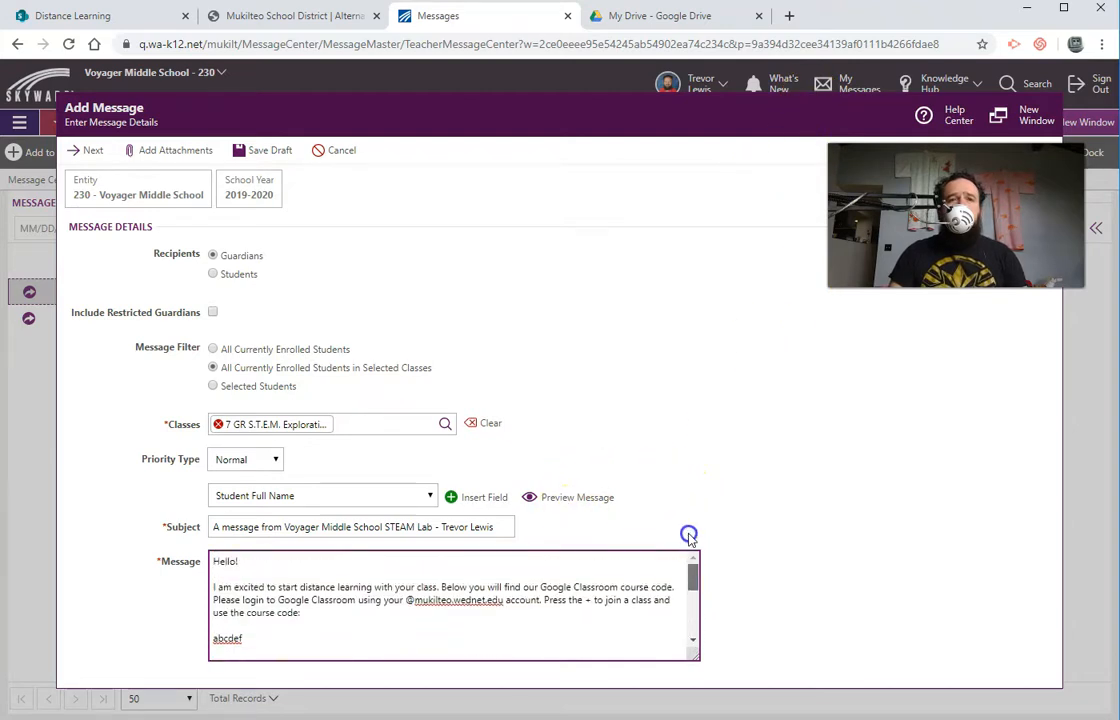
Step: Switch the recipients to Students and then back to Guardians
{"action": "left_click", "coordinate": [214, 276]}
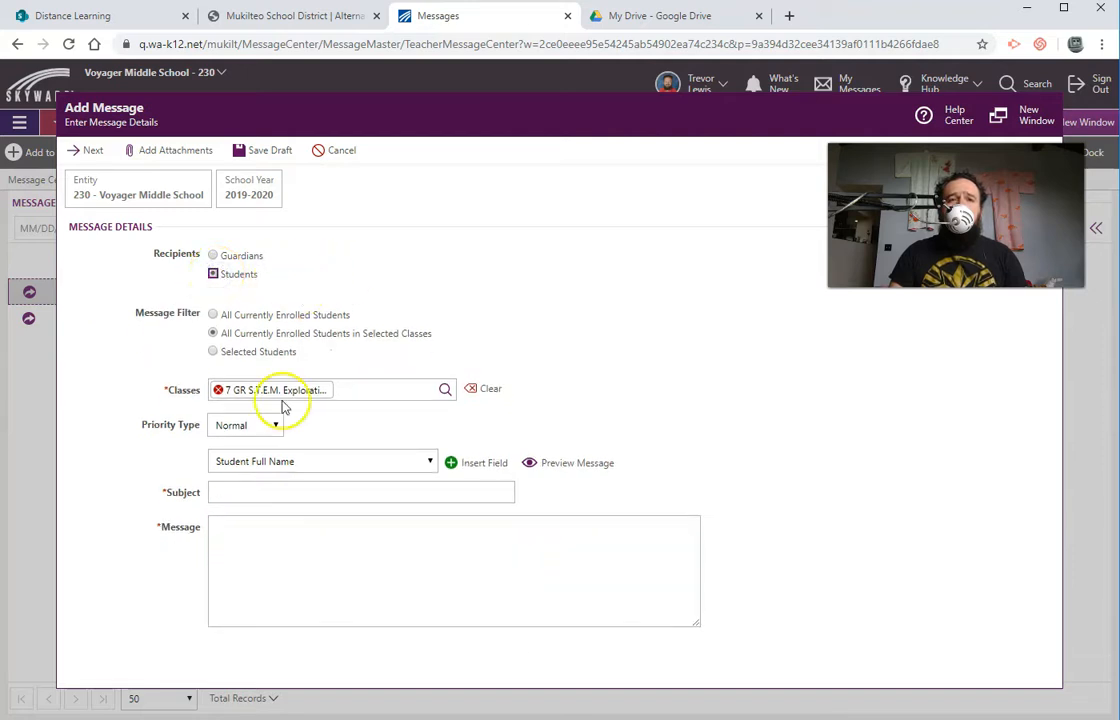
{"action": "left_click", "coordinate": [213, 256]}
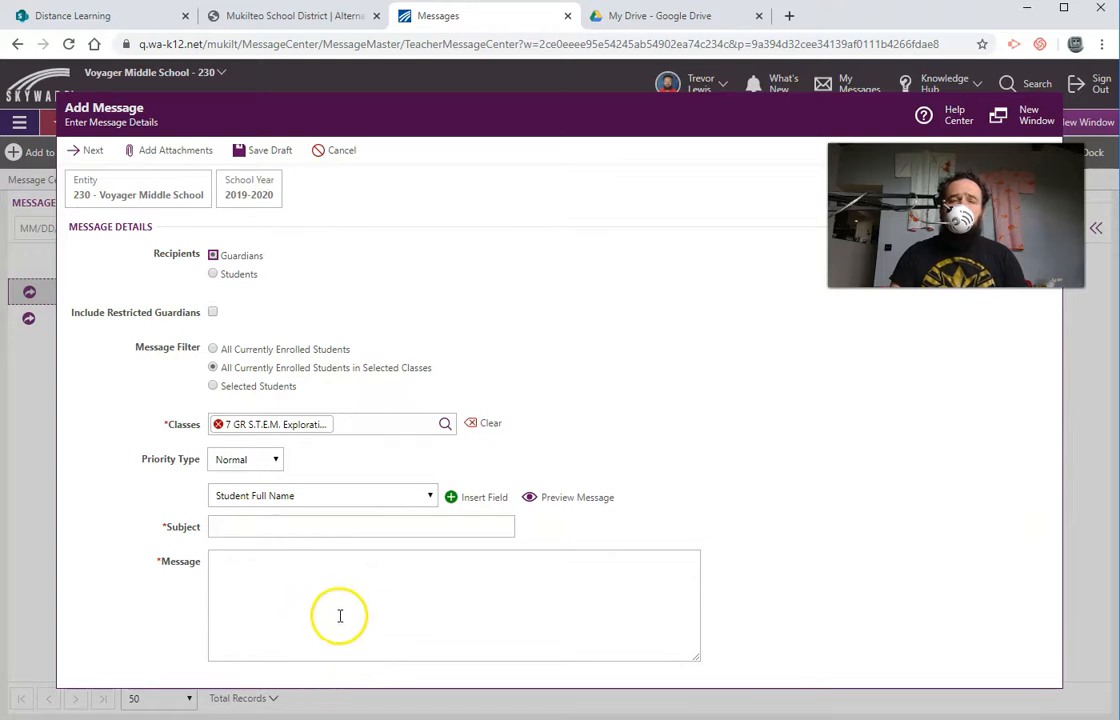
Step: Open the option to add attachments to the message
{"action": "left_click", "coordinate": [182, 157]}
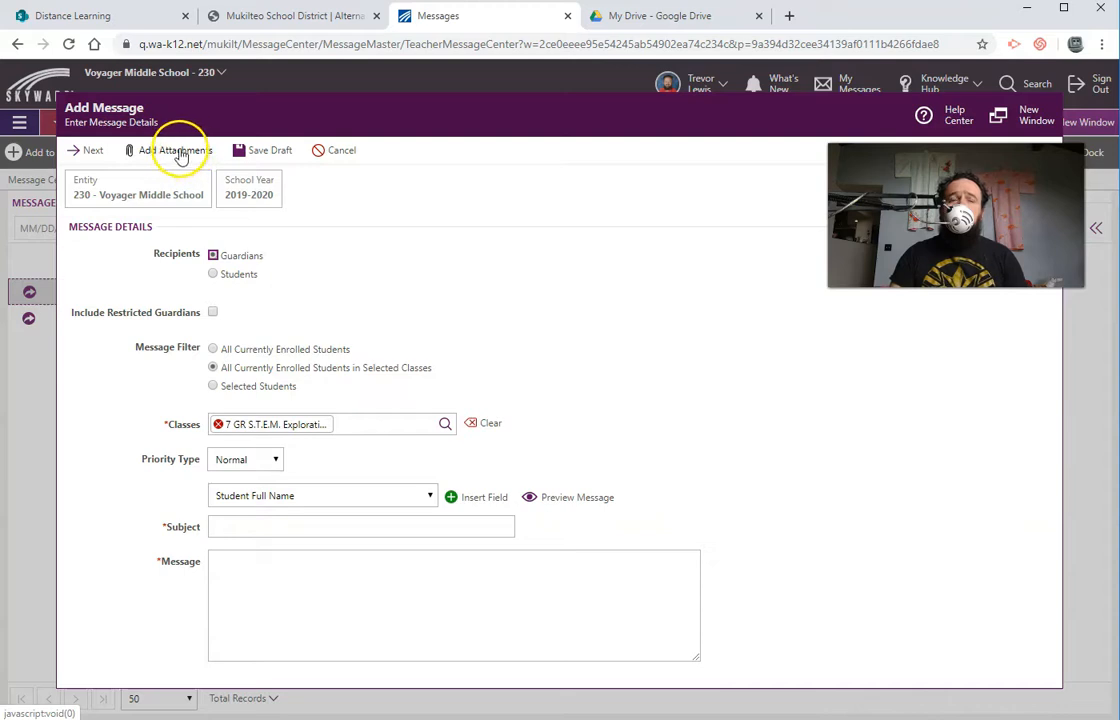